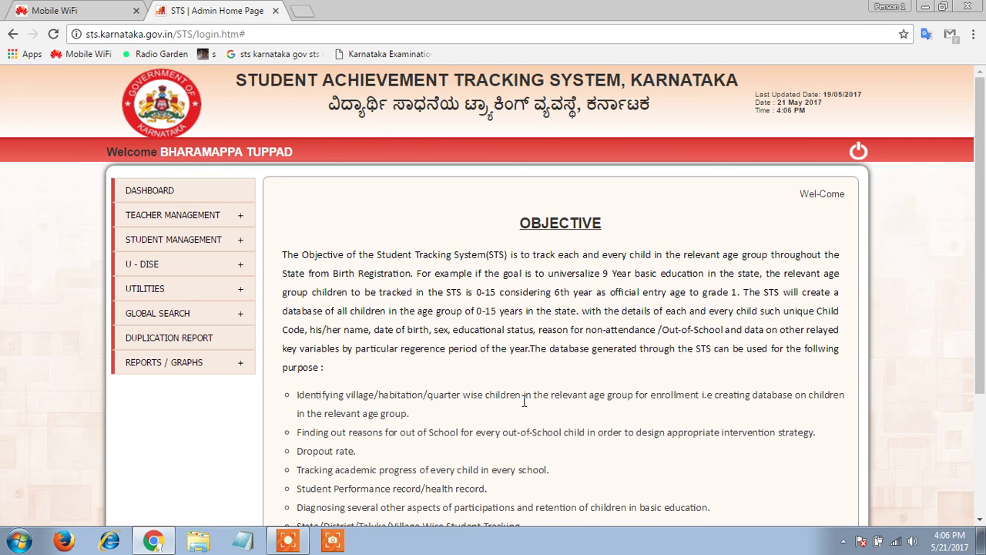
Step: Show the Attendance Details submenu under Student Management
mouse_move(236, 241)
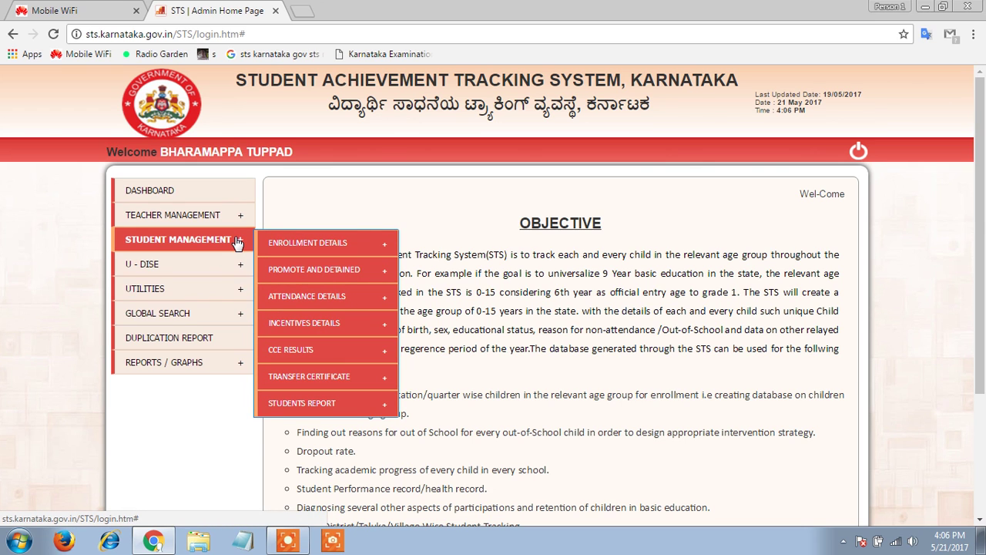
mouse_move(293, 299)
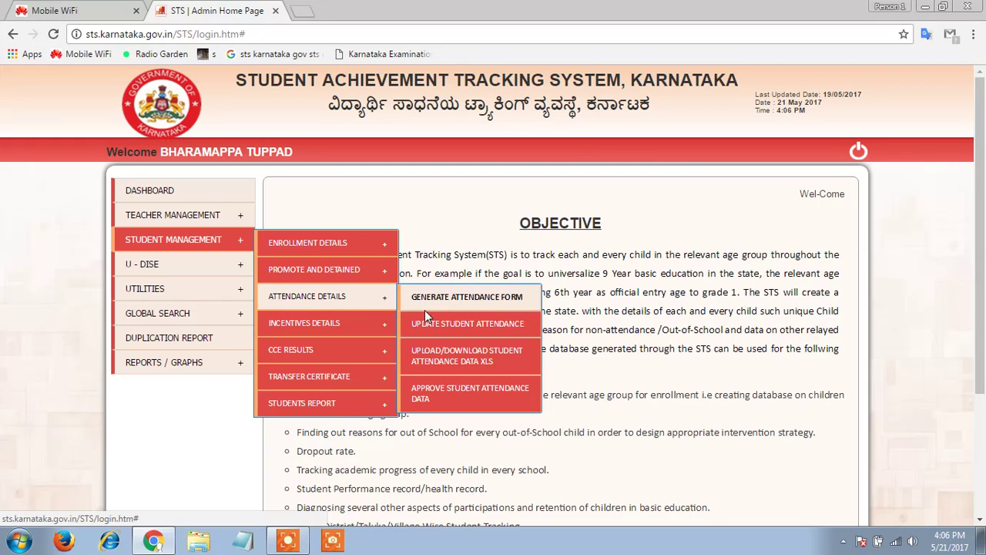
Step: Download the attendance sheet for academic year 2017-2018, month May-2017
left_click(437, 353)
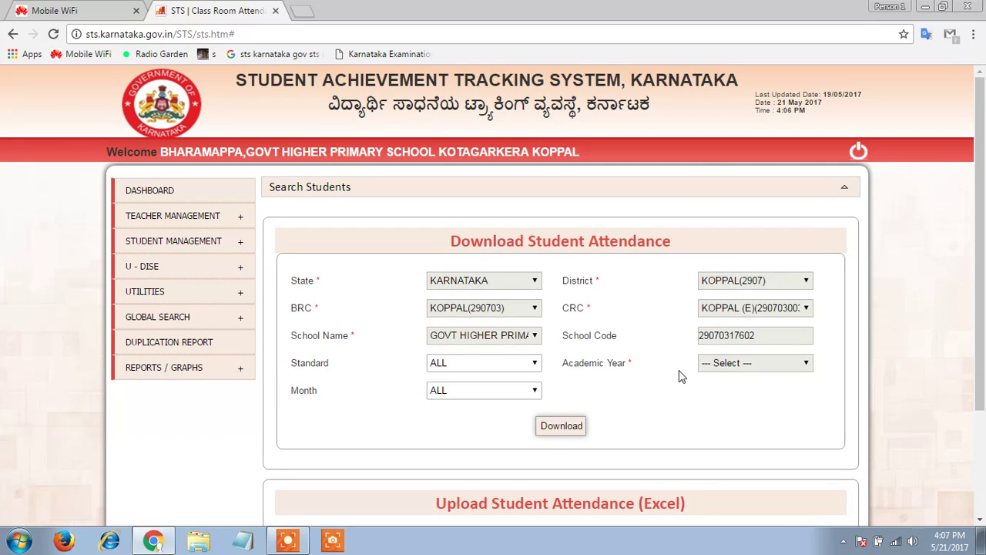
left_click(709, 368)
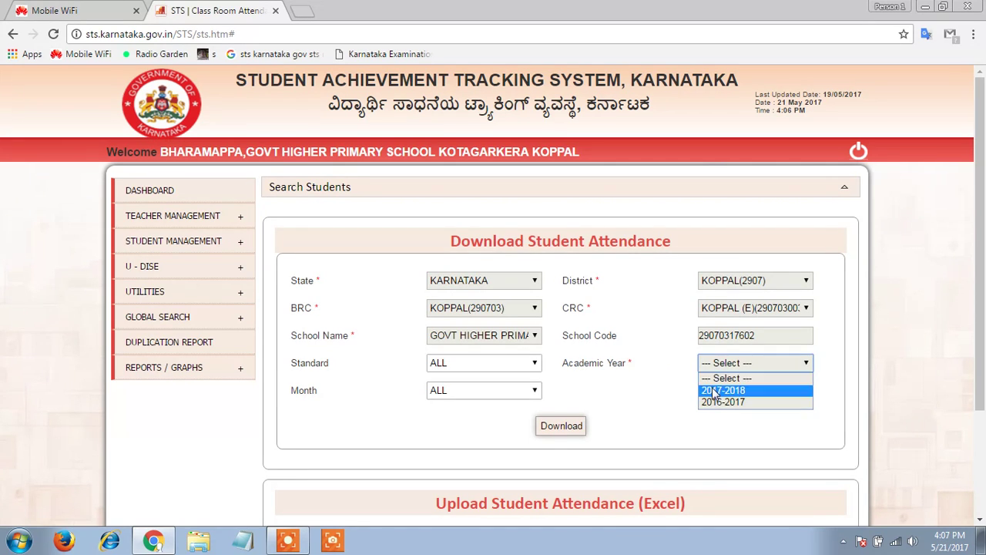
left_click(722, 390)
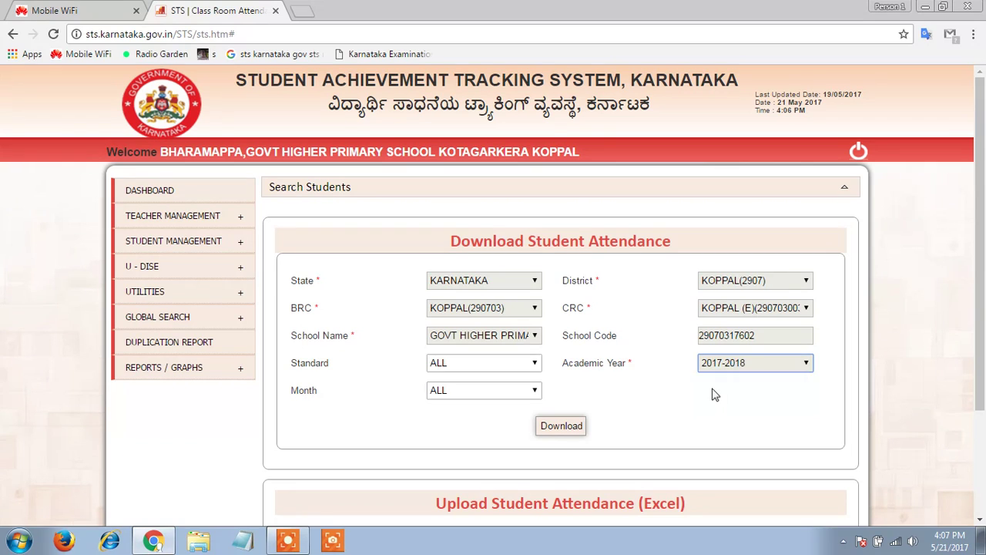
left_click(530, 394)
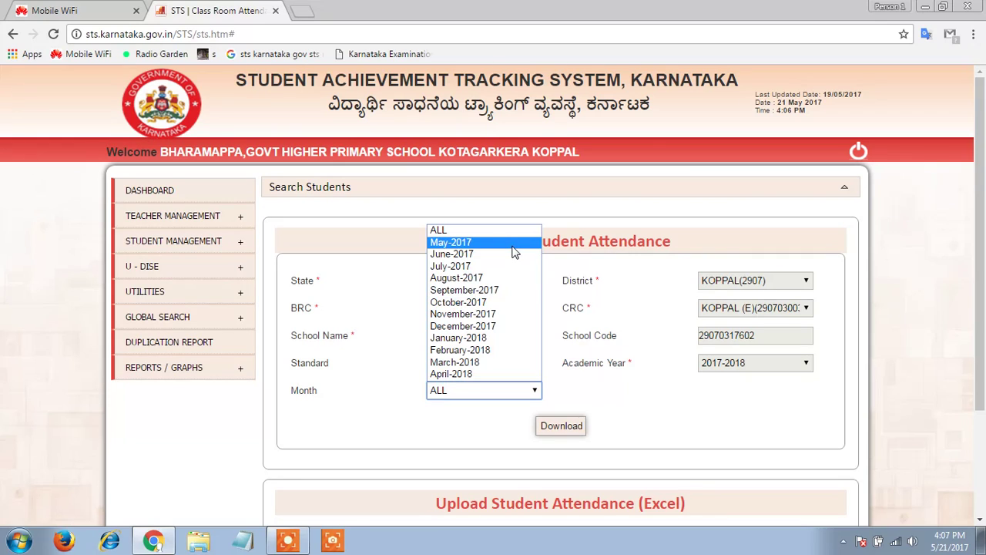
left_click(512, 245)
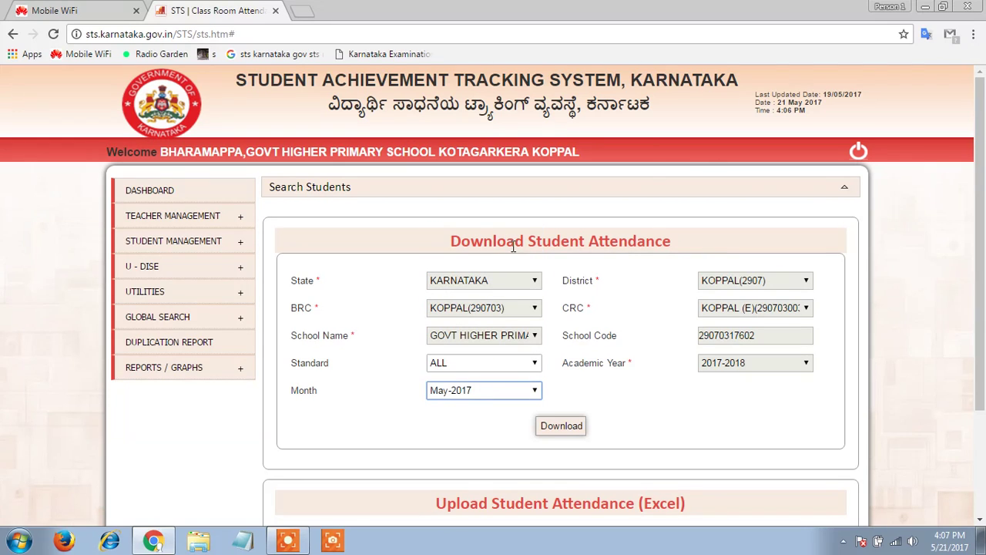
left_click(550, 427)
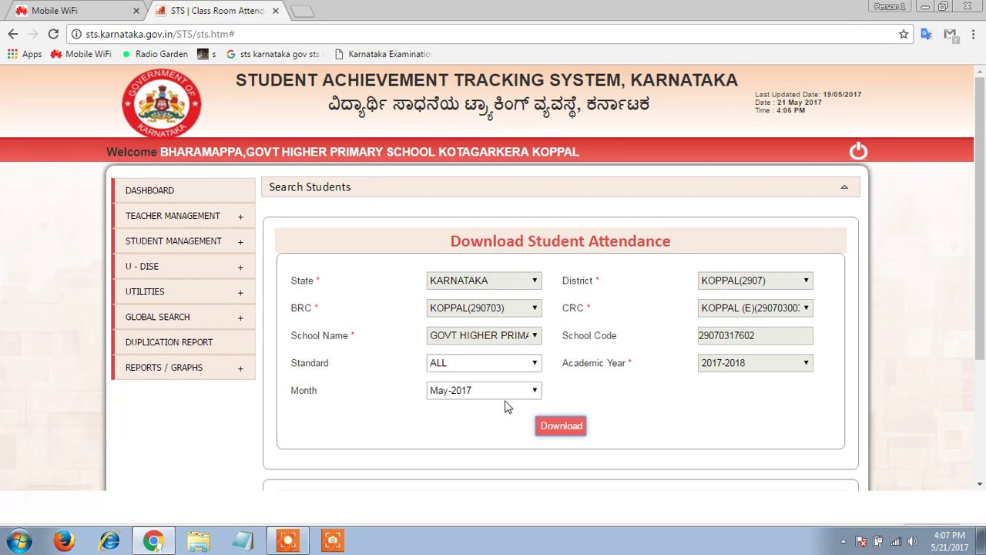
Step: Open Chrome's downloads page in a new tab to reach the attendance file
left_click(304, 15)
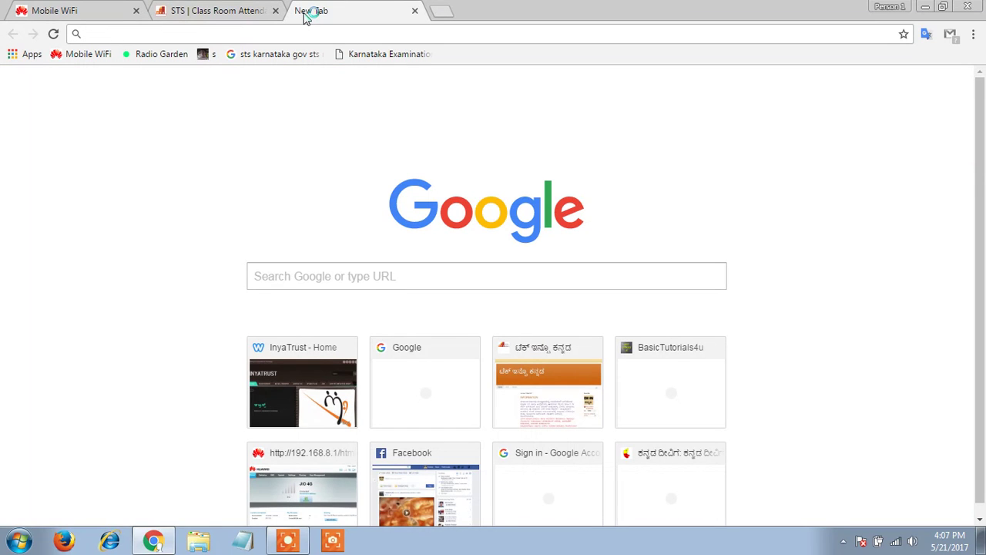
key("ctrl+j")
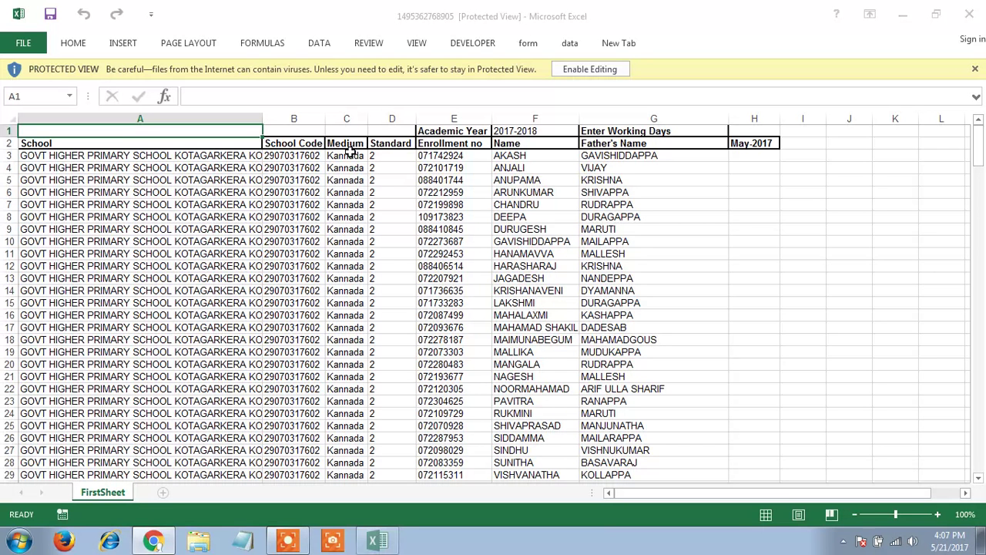
Step: Enable editing on the downloaded workbook and dismiss the Office activation notice
left_click(591, 69)
key("Return")
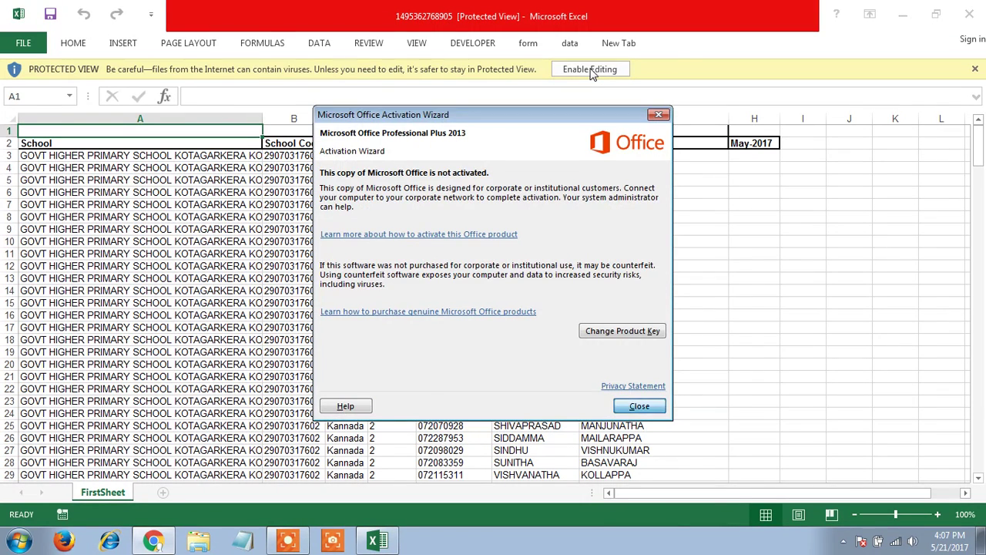
left_click(591, 70)
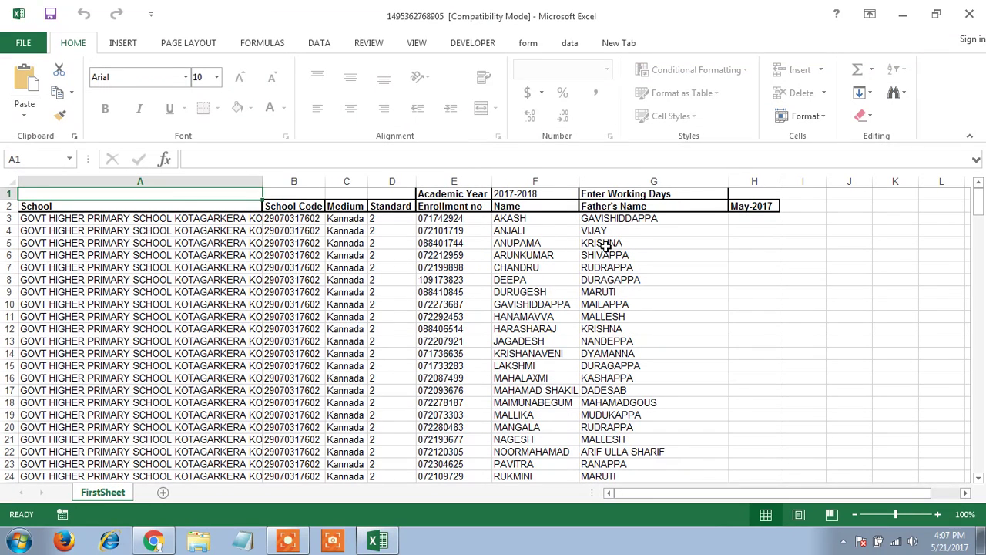
left_click(520, 259)
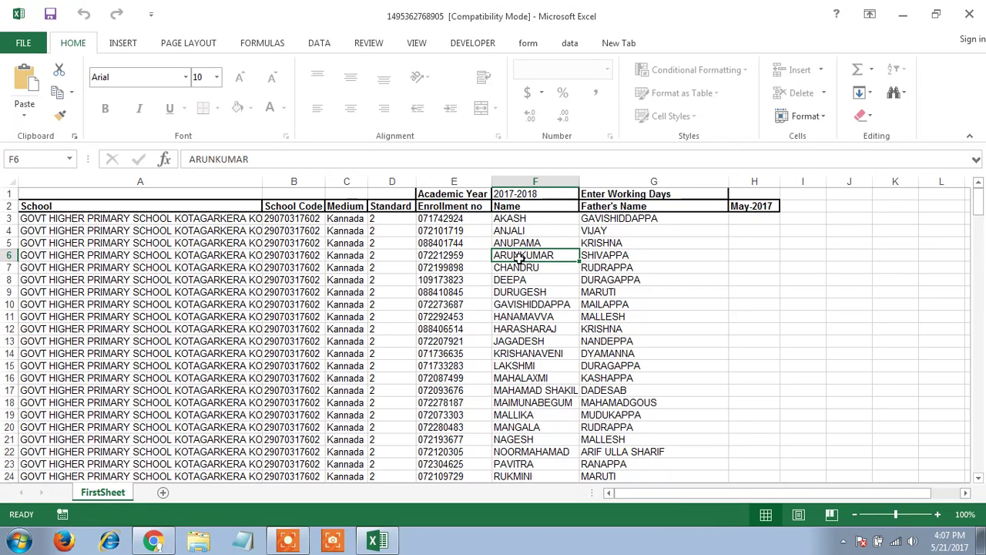
Step: Enter 03 working days in H1 and 3 days attended in H3
left_click(760, 195)
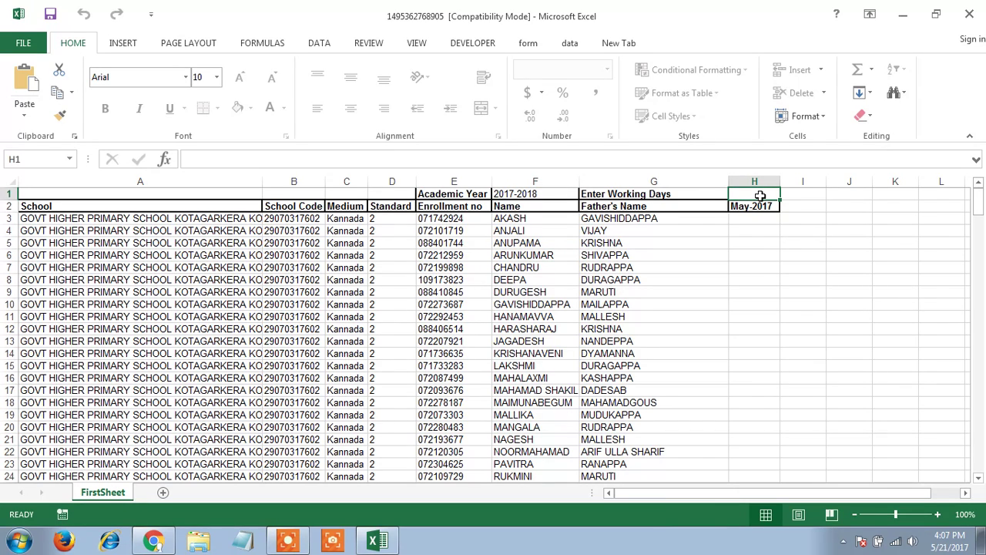
type("03")
left_click(751, 222)
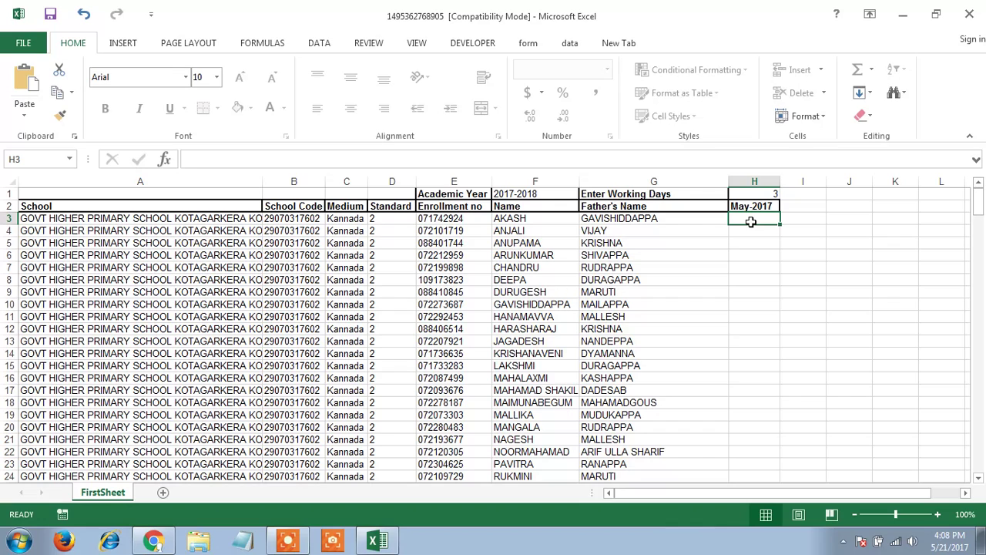
type("3")
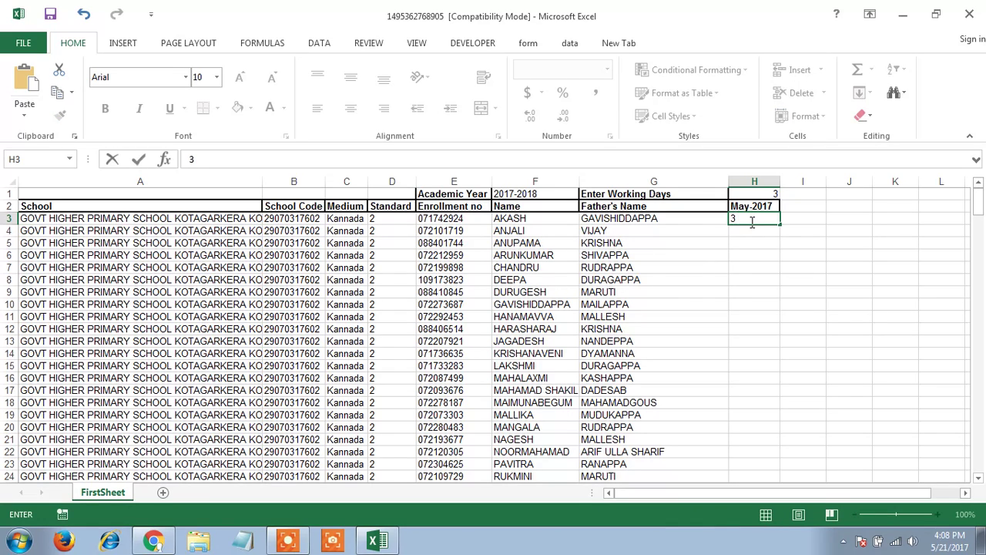
left_click(751, 230)
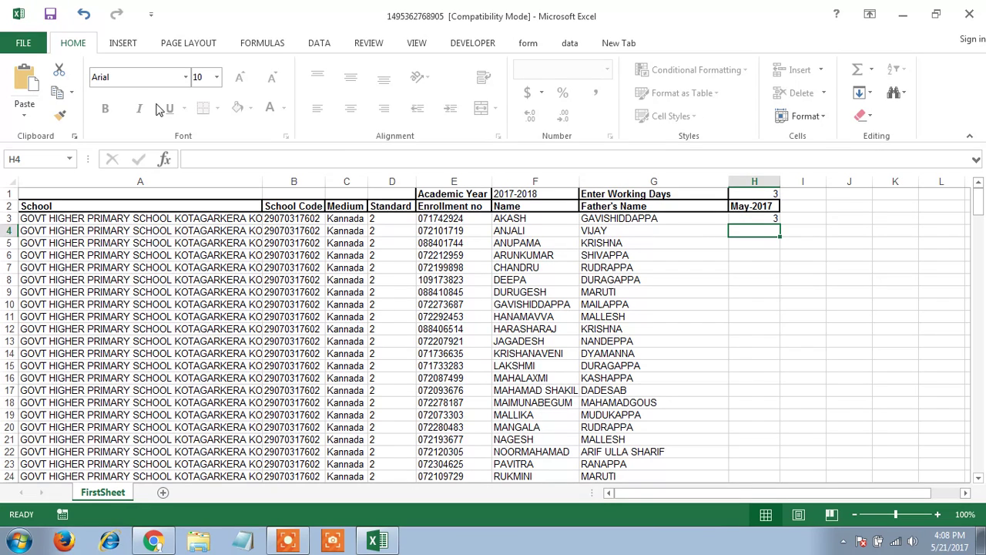
Step: Save the workbook to the Desktop with the file name 'tech'
left_click(38, 48)
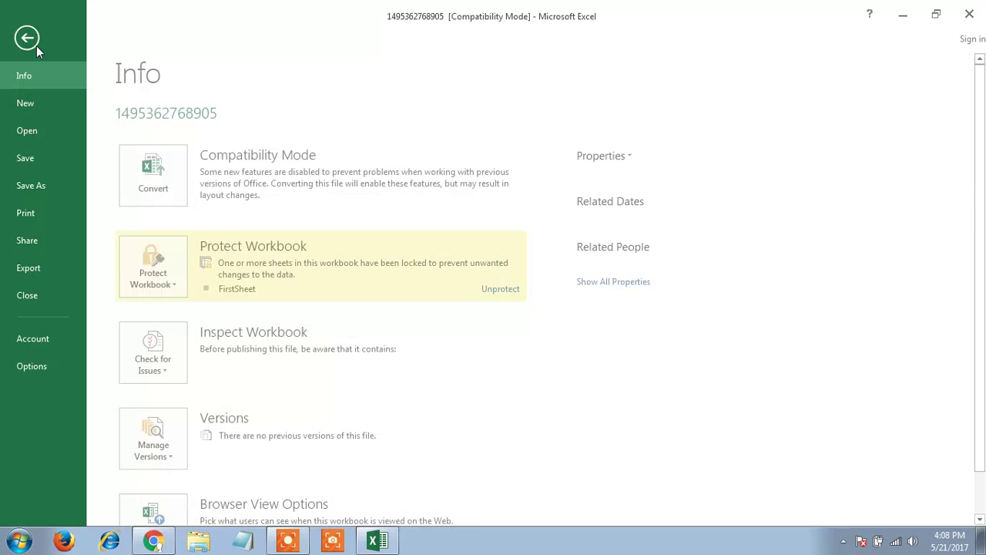
left_click(43, 188)
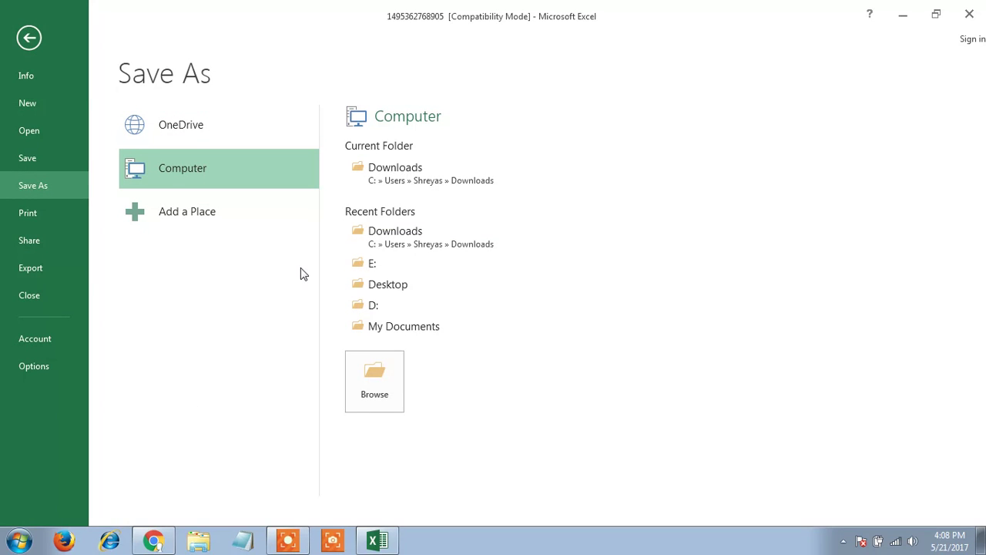
left_click(387, 397)
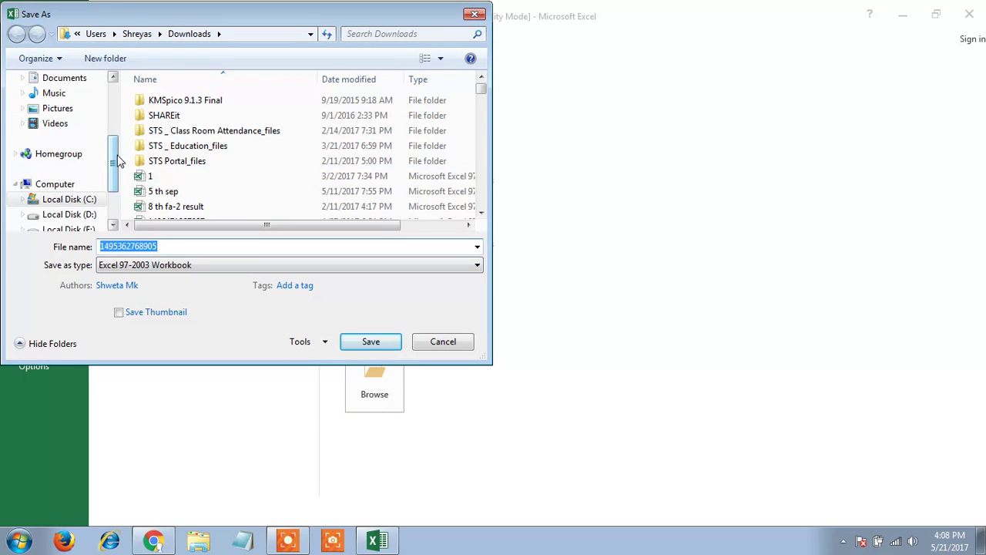
left_click_drag(117, 160, 116, 112)
left_click(85, 107)
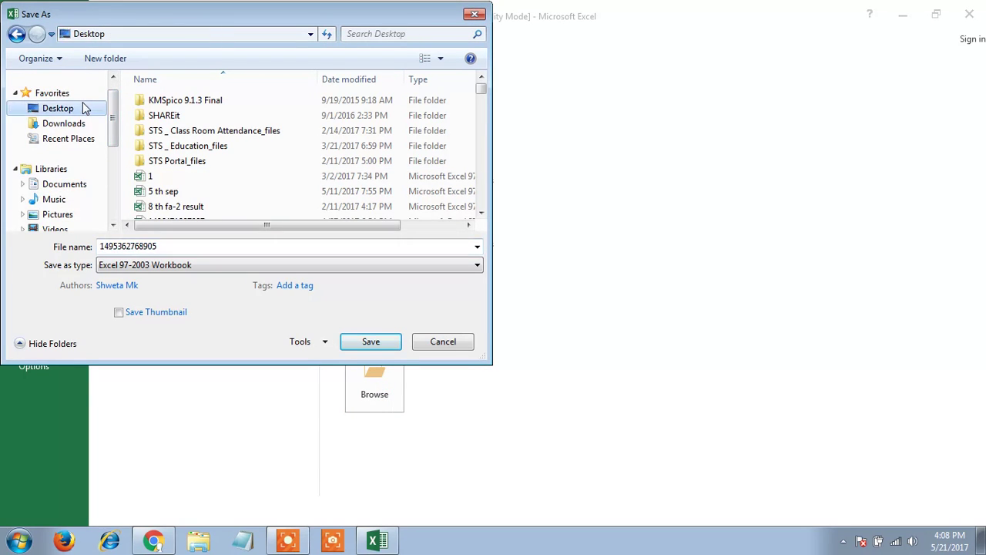
double_click(158, 245)
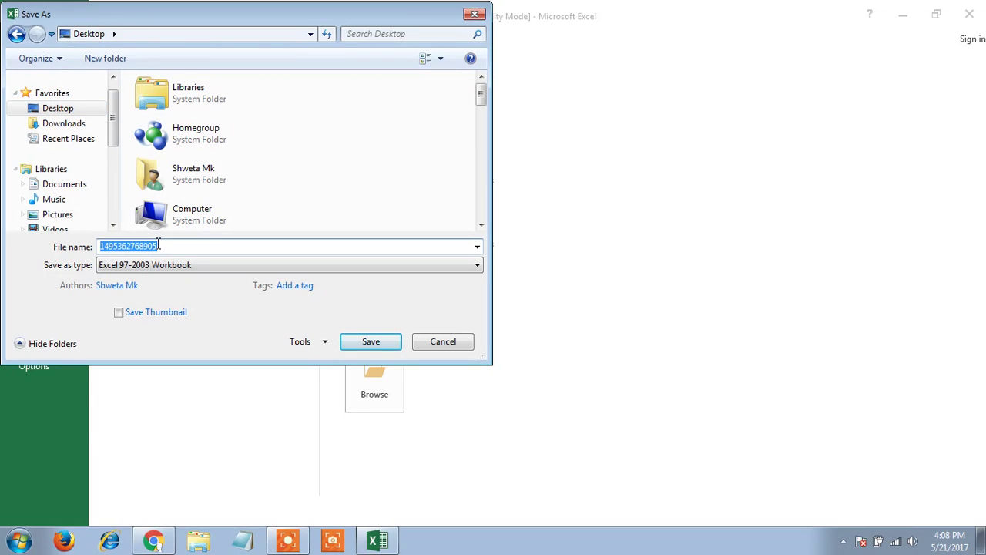
key("BackSpace")
type("tech")
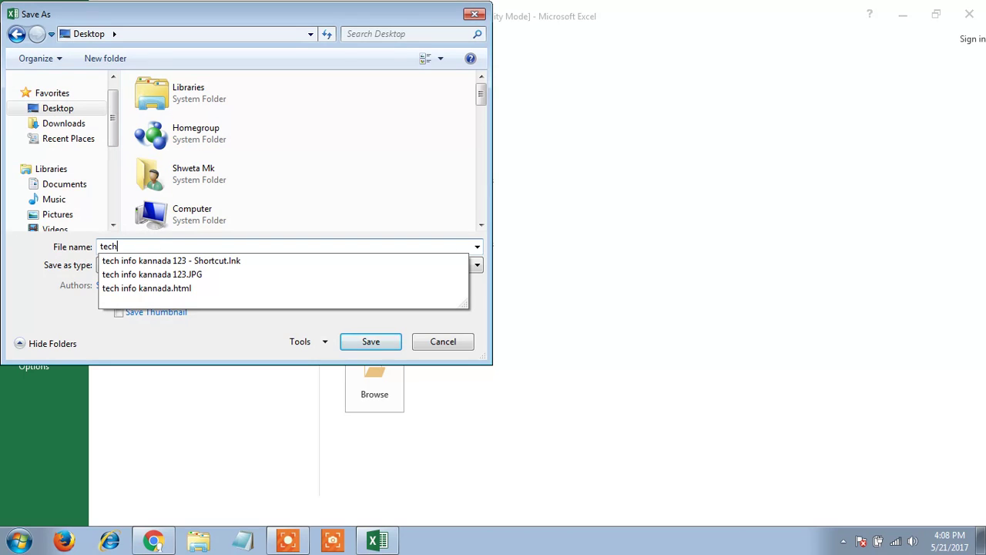
key("Return")
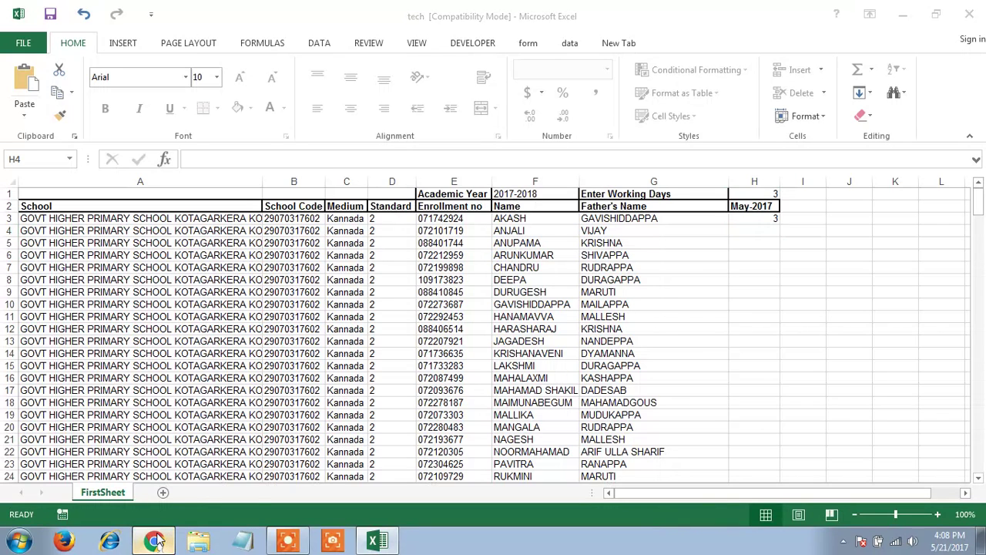
Step: Return to the STS attendance page in Chrome and scroll to Upload Student Attendance
left_click(154, 541)
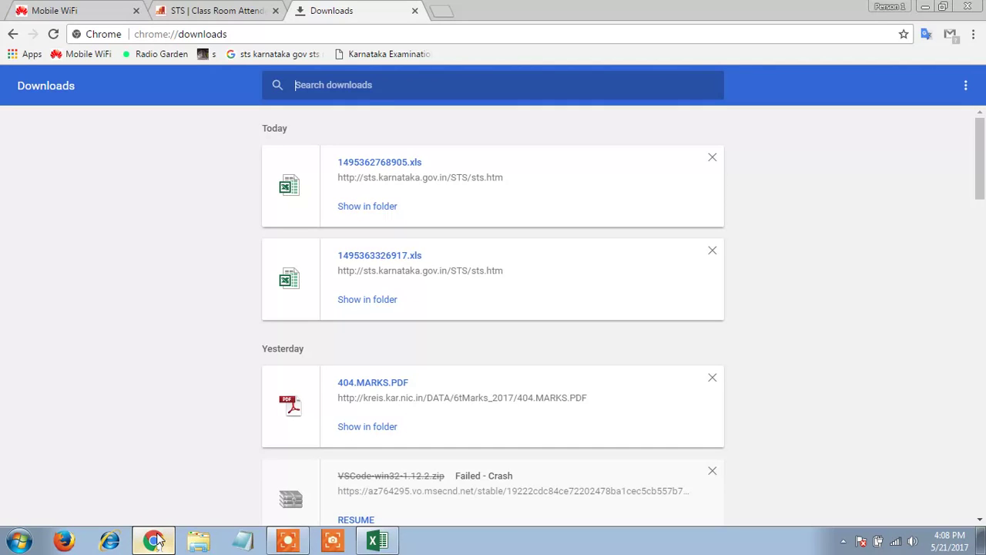
left_click(220, 11)
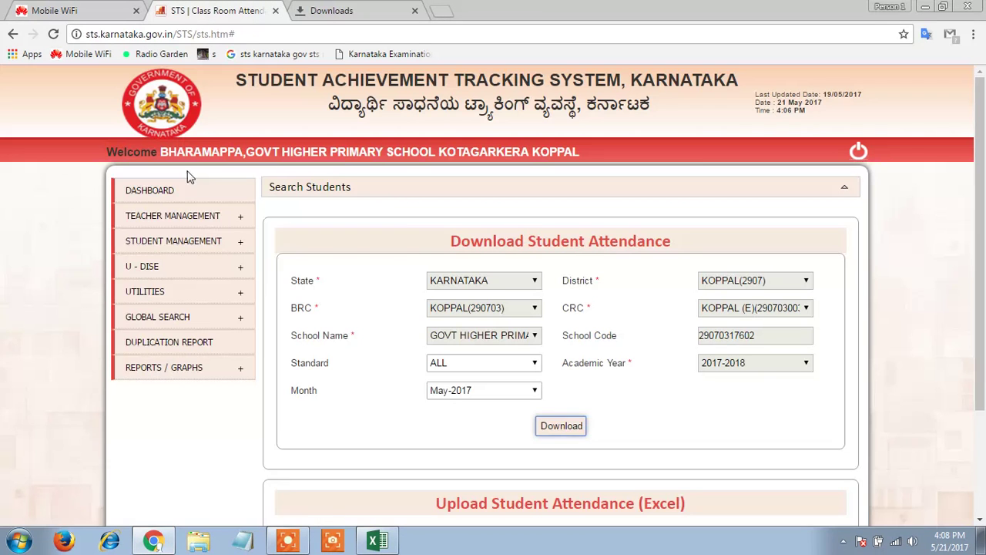
mouse_move(212, 228)
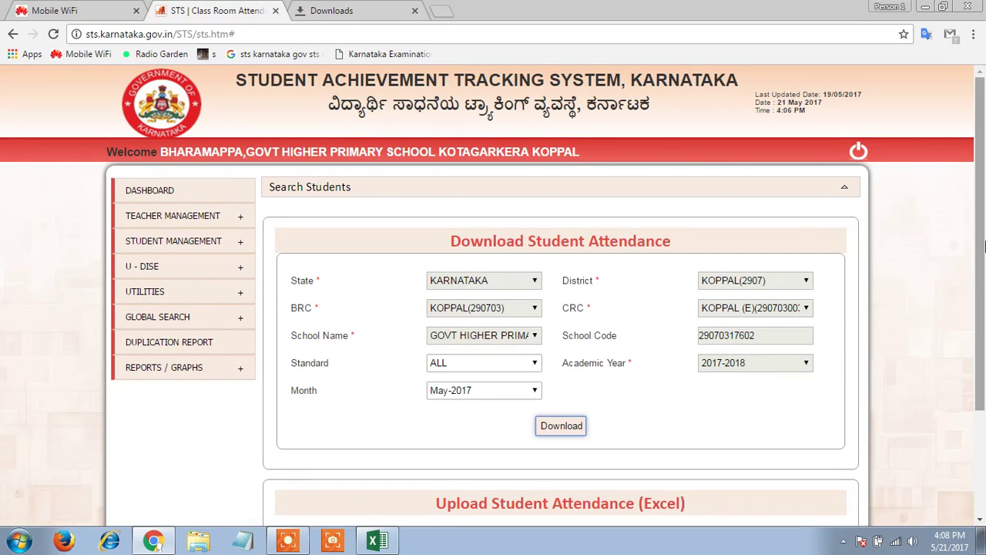
scroll(984, 245, "down", 2)
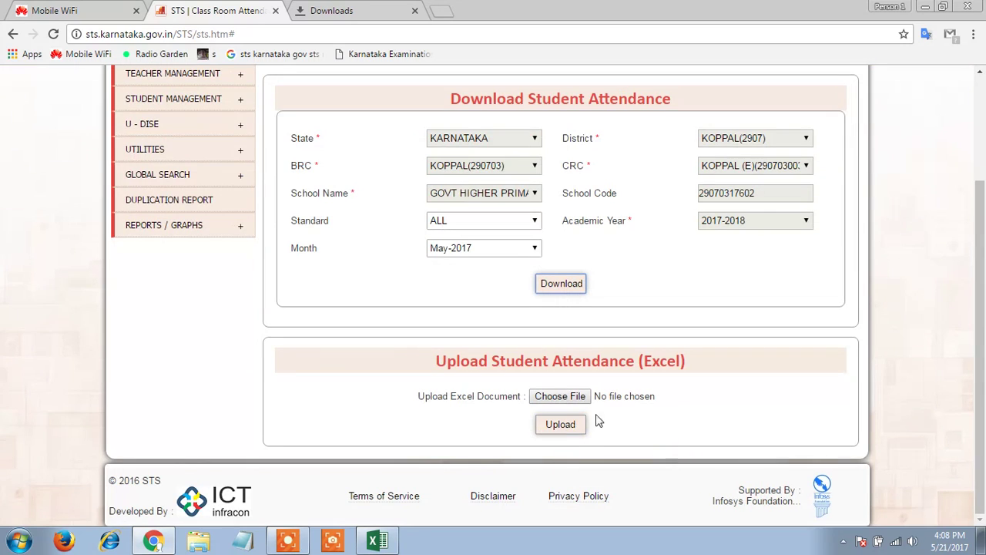
Step: Choose tech.xls from the Desktop as the attendance upload file
left_click(574, 399)
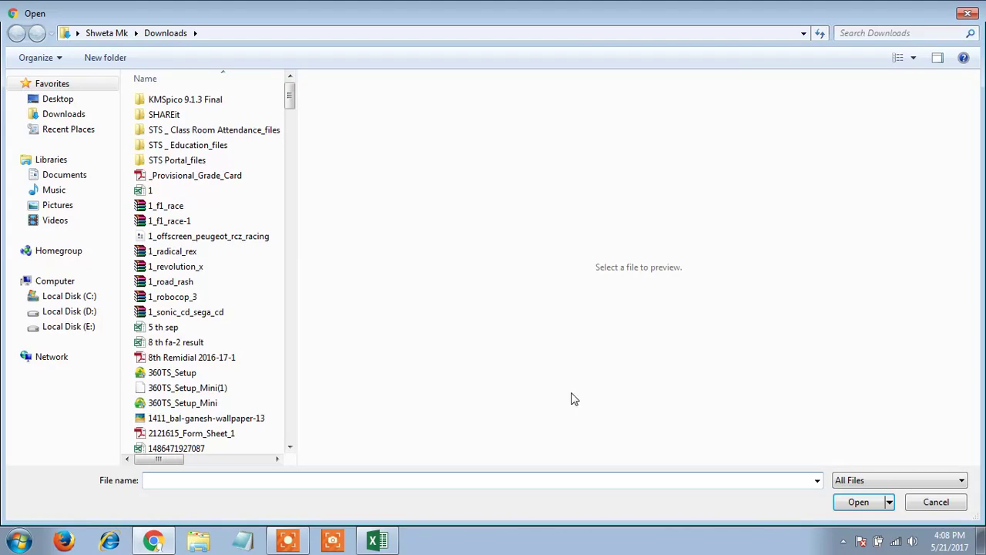
left_click(43, 102)
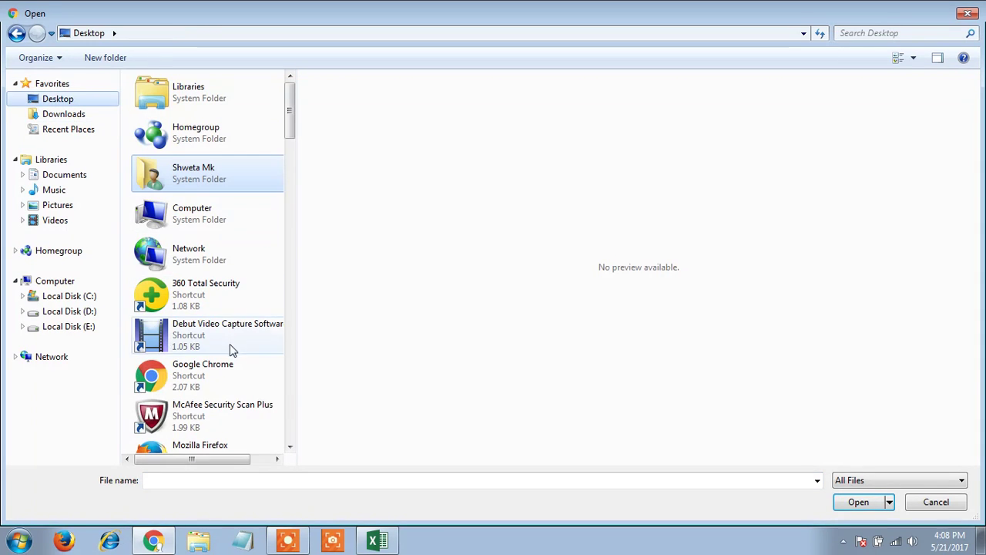
left_click(228, 480)
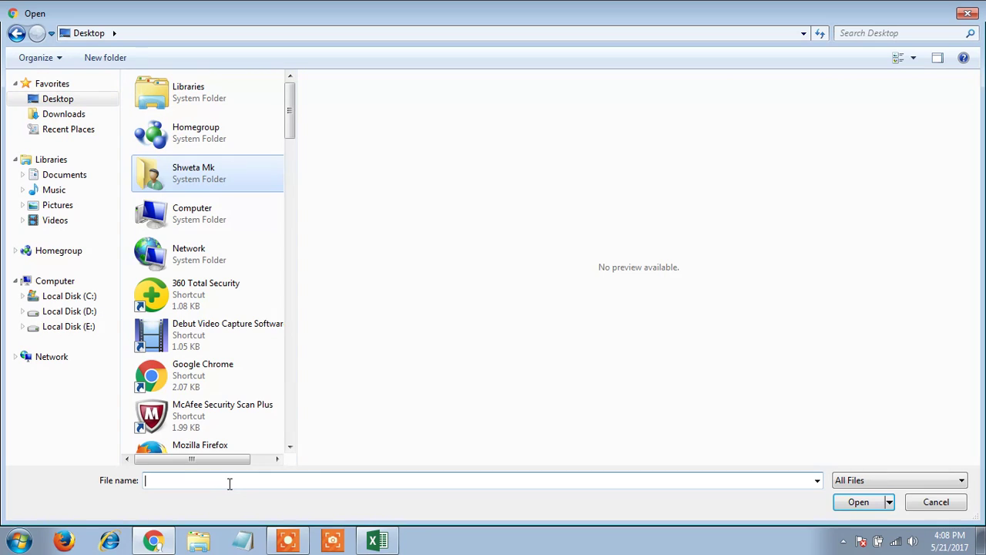
type("tech")
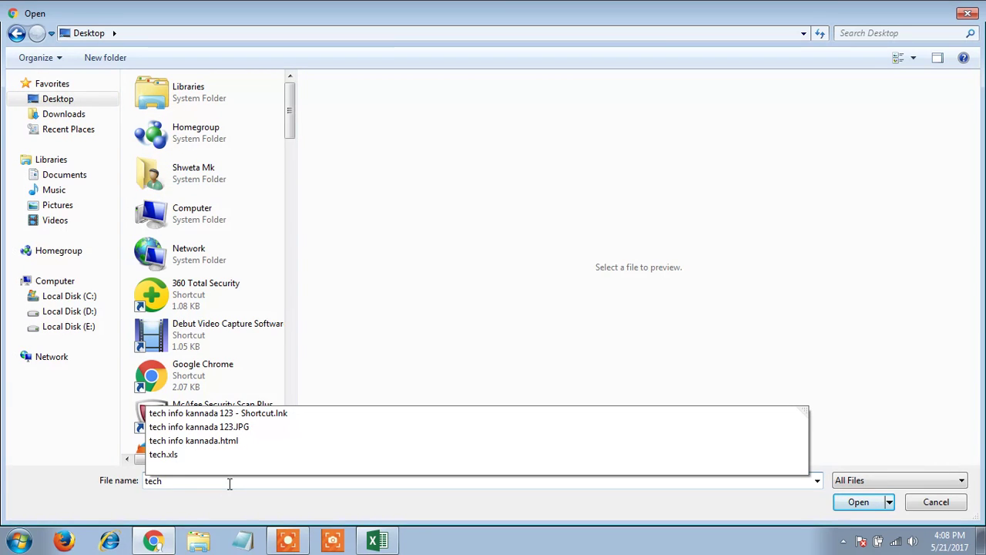
left_click(231, 455)
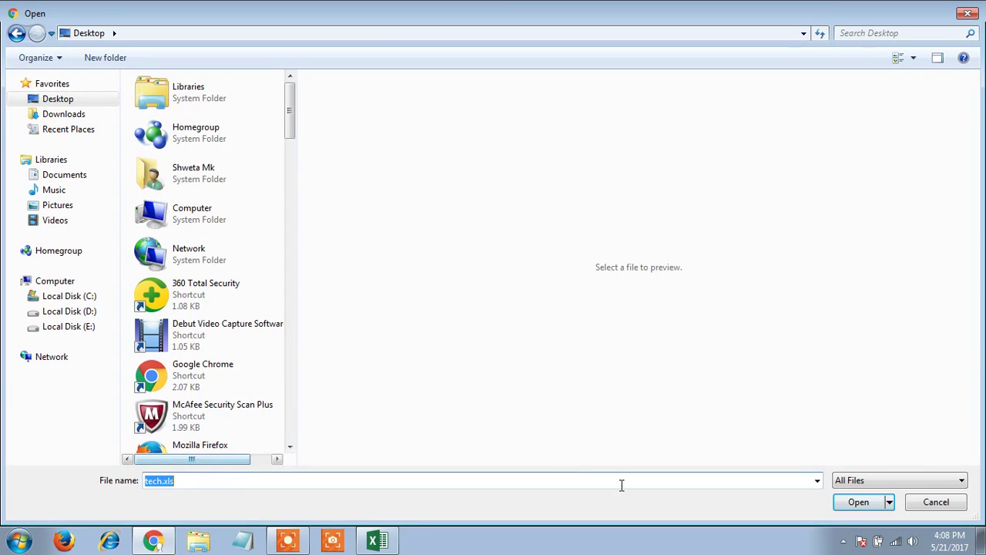
left_click(857, 502)
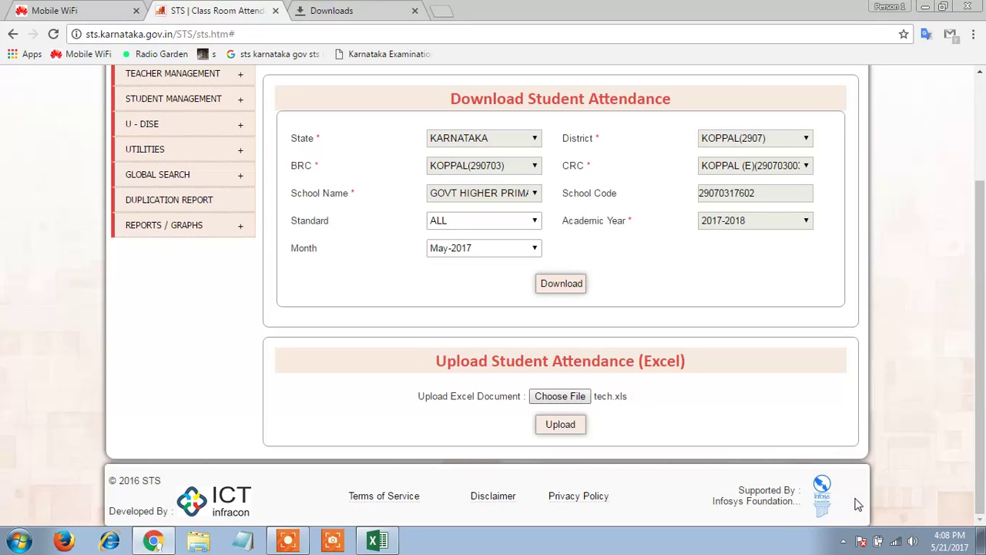
Step: Upload tech.xls and confirm the 'Are you Sure?' prompt
left_click(560, 425)
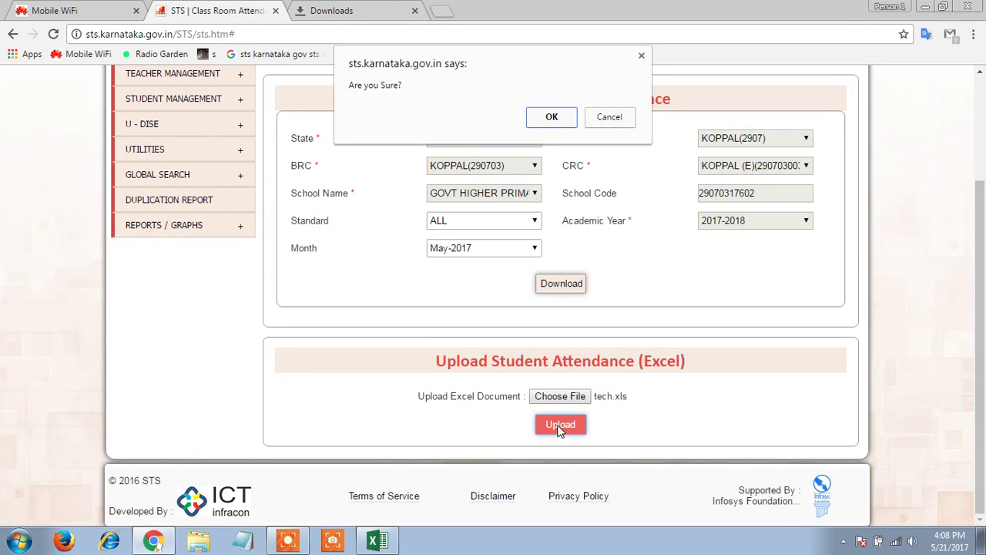
left_click(547, 117)
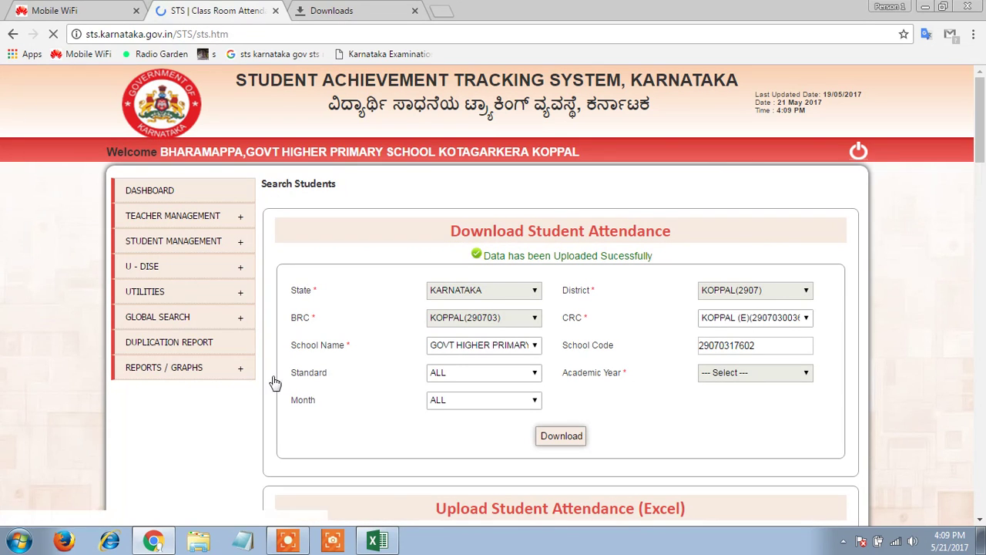
Step: Open Approve Student Attendance Data under Student Management > Attendance Details
mouse_move(244, 239)
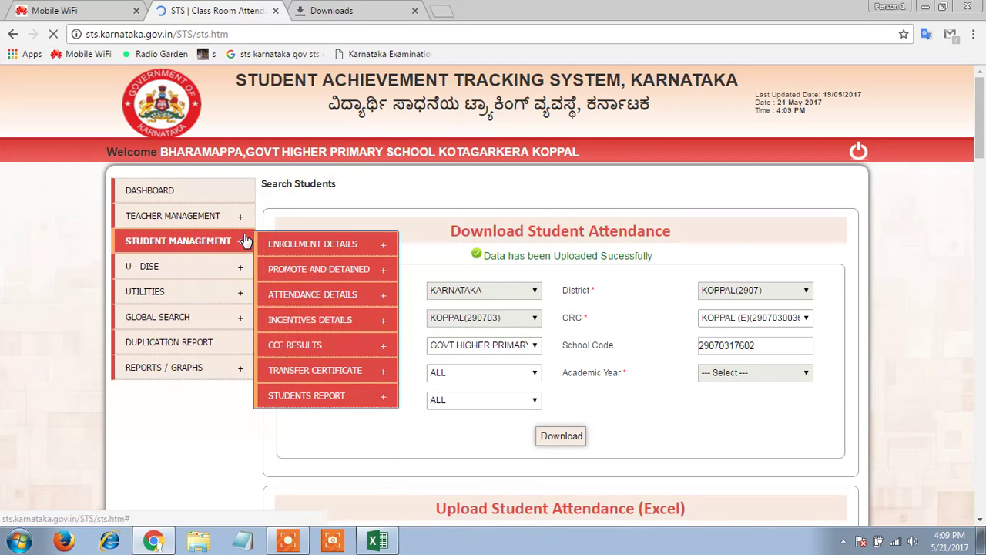
mouse_move(331, 294)
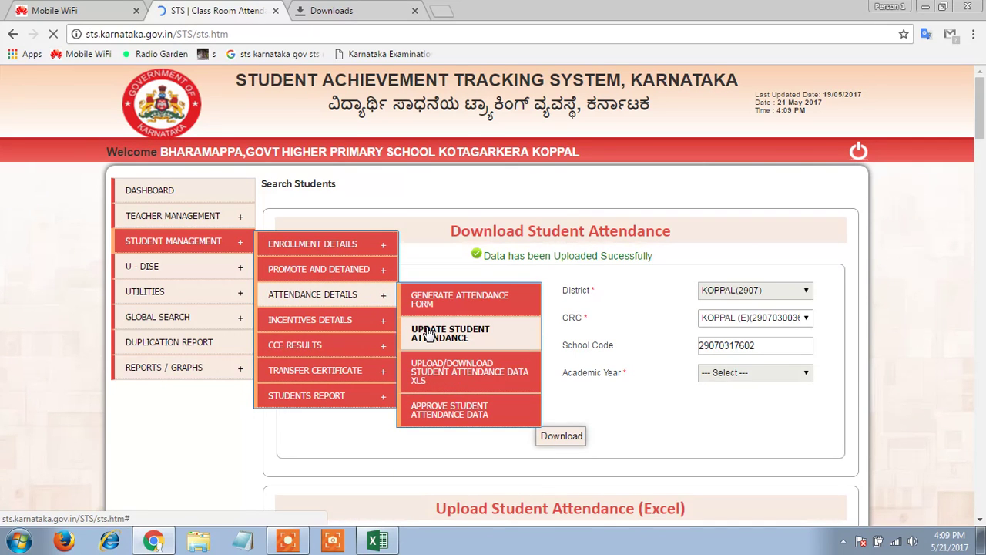
left_click(428, 414)
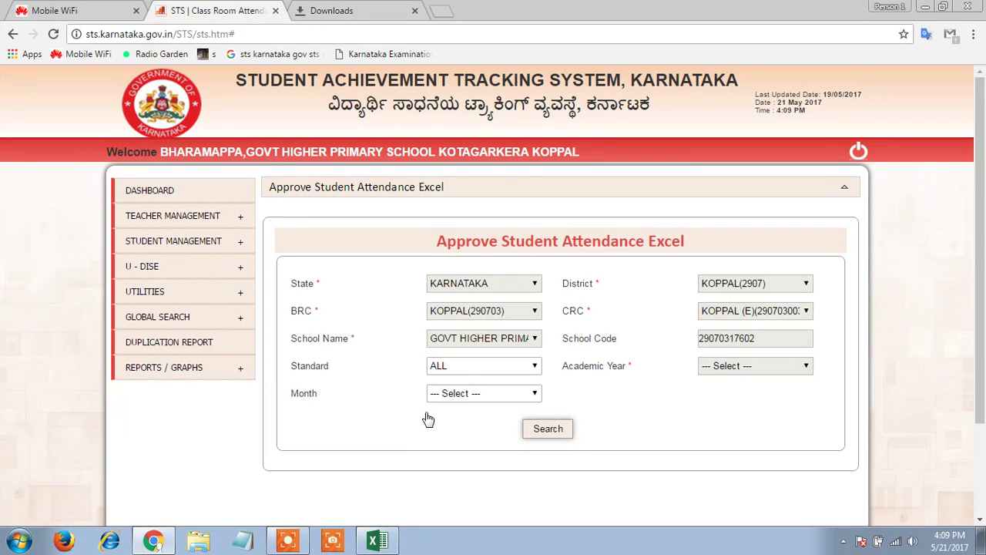
Step: Search attendance for Standard 2, academic year 2017-2018, month May
left_click(477, 367)
left_click(460, 406)
left_click(766, 367)
left_click(761, 393)
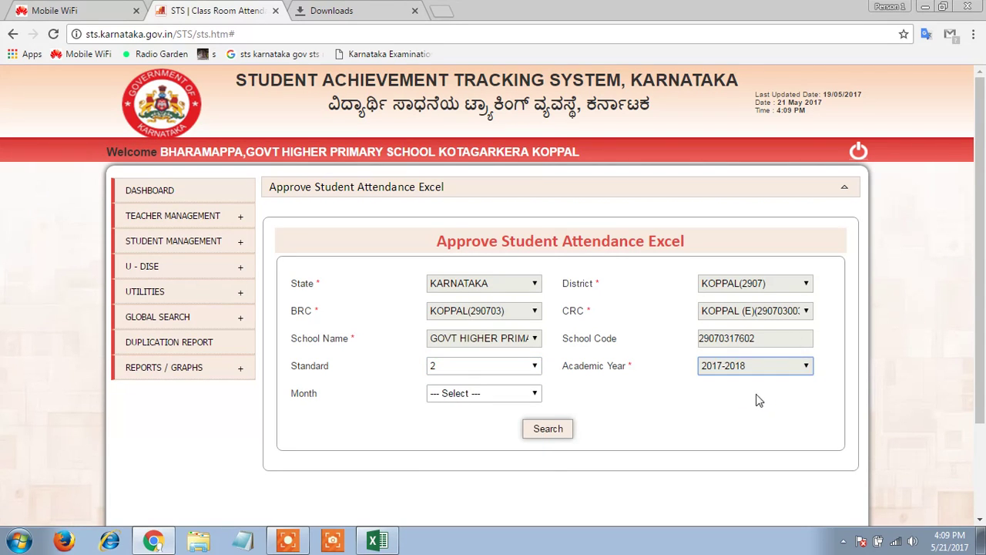
left_click(530, 395)
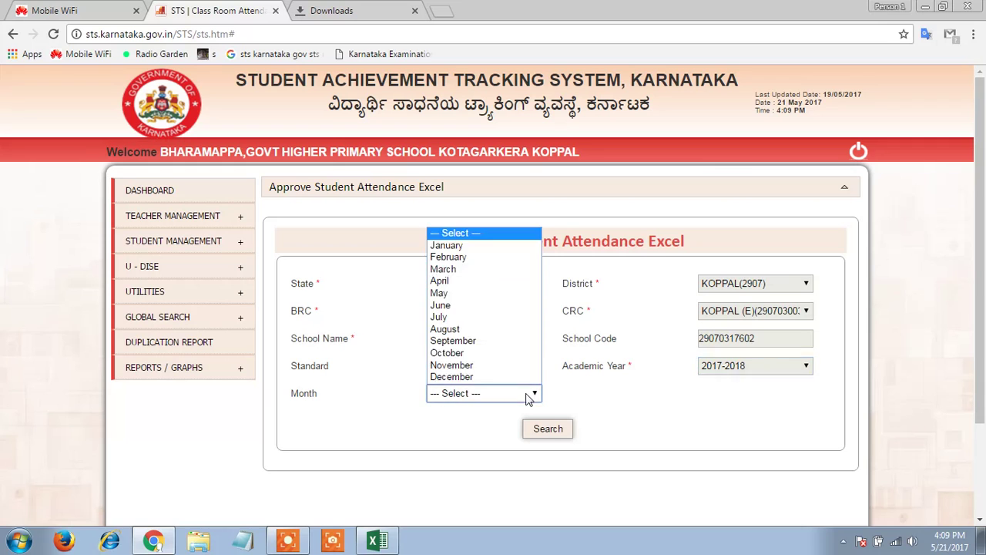
left_click(507, 294)
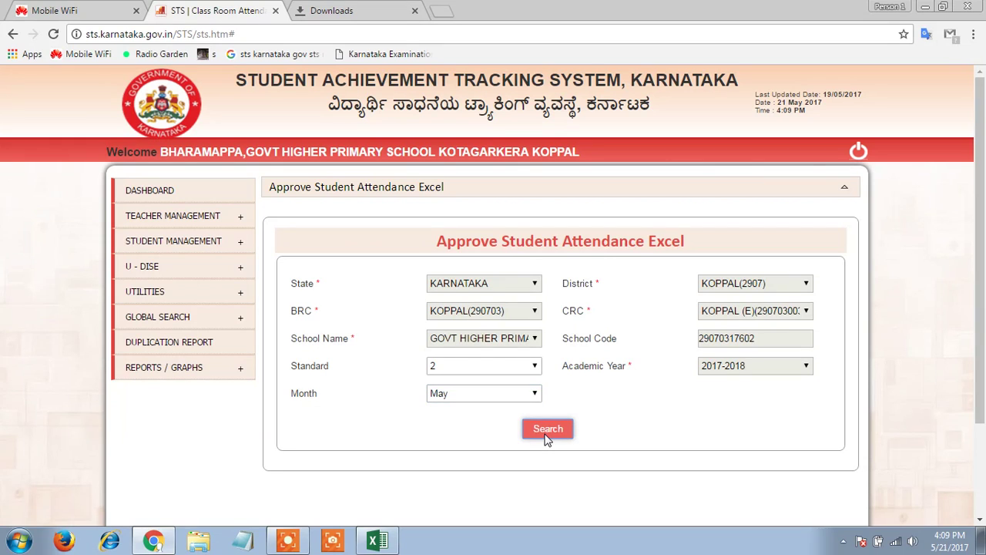
left_click(547, 432)
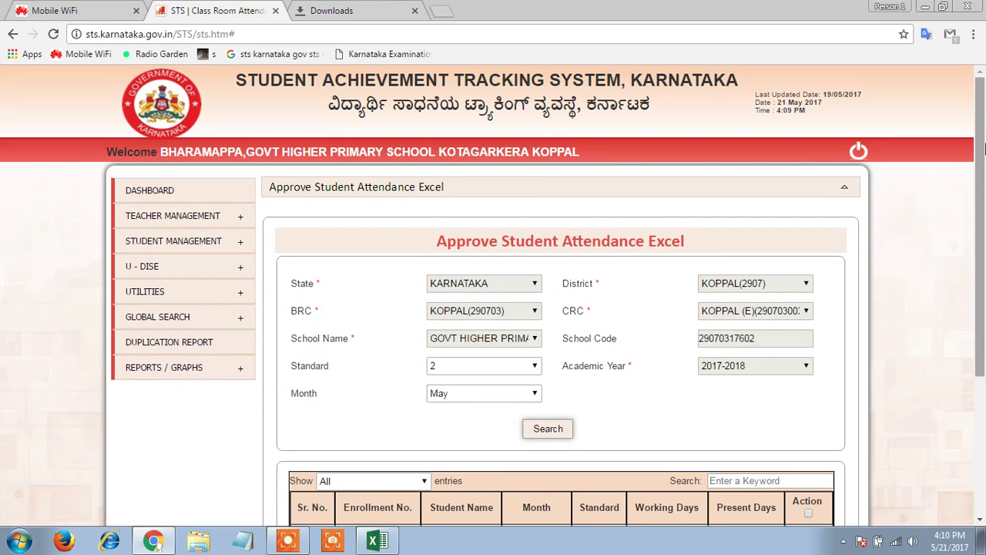
left_click_drag(981, 154, 984, 285)
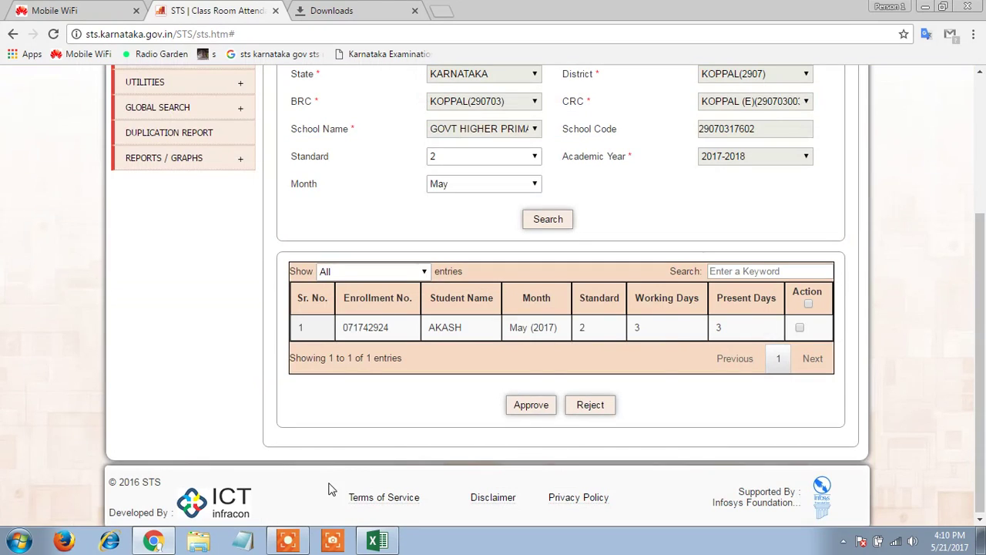
left_click(287, 540)
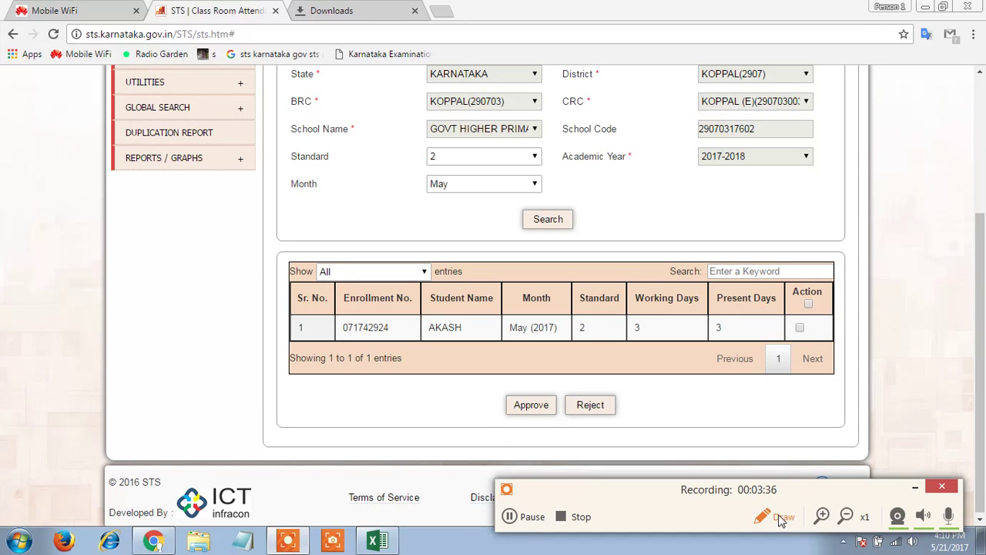
left_click(777, 519)
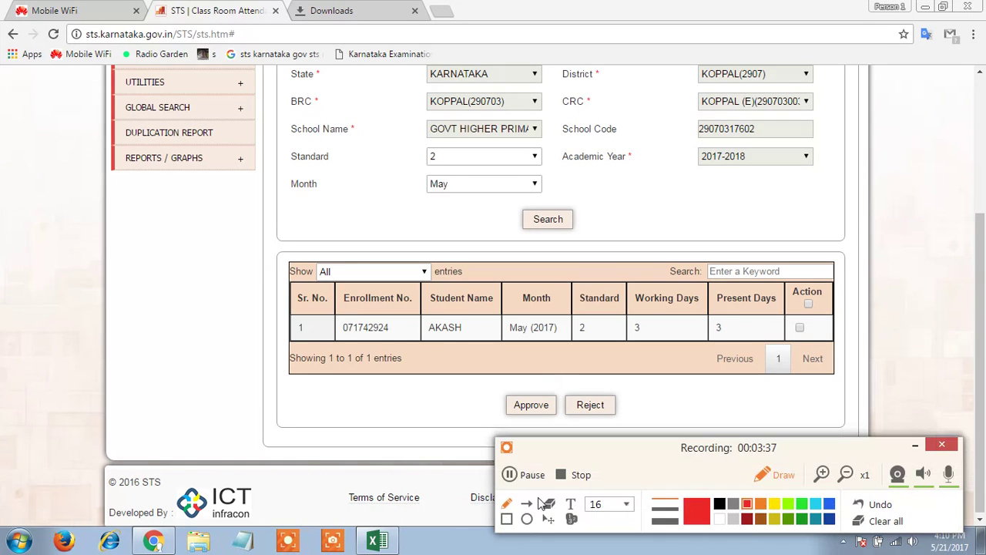
left_click(507, 520)
left_click(800, 328)
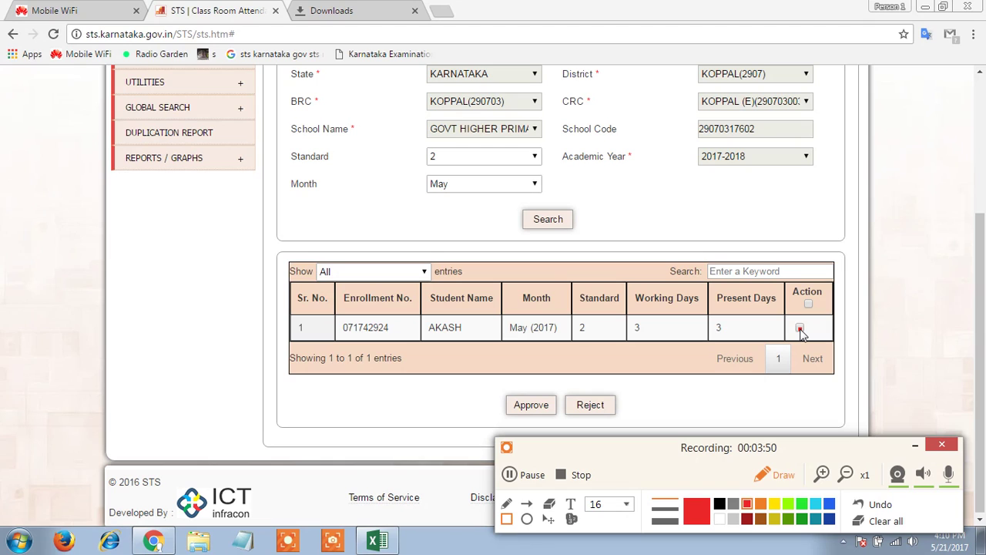